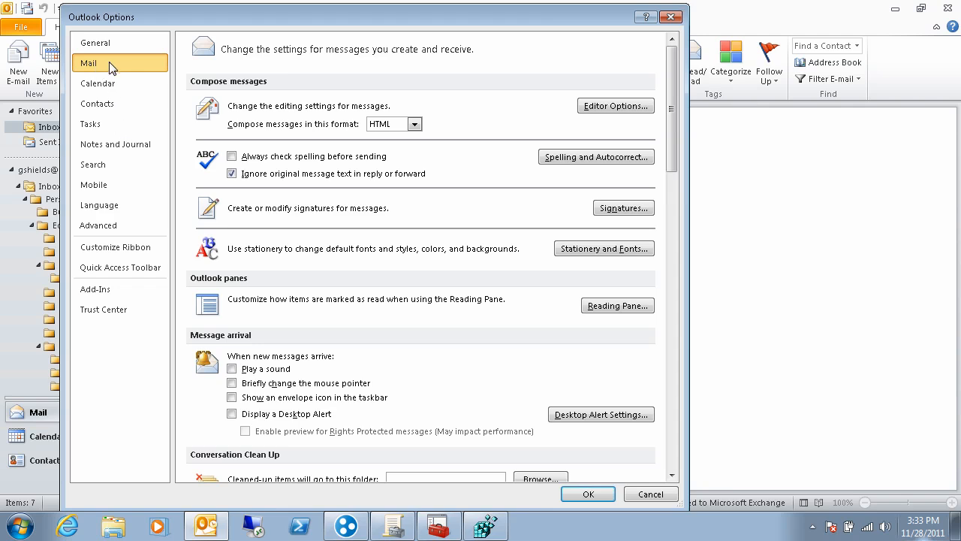
# Step: Open the stationery and fonts settings and select the Quadrant theme for new HTML e-mail messages
pyautogui.click(596, 251)
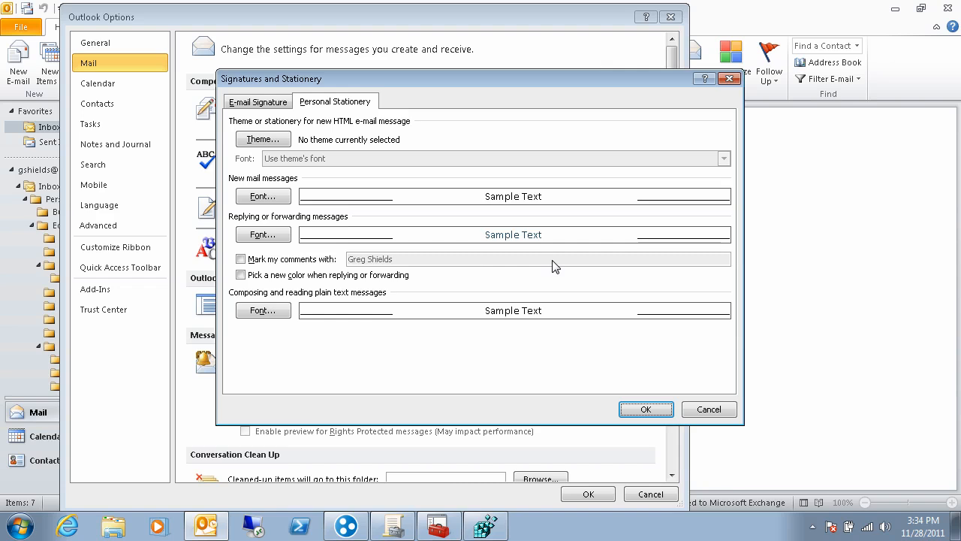
pyautogui.click(263, 140)
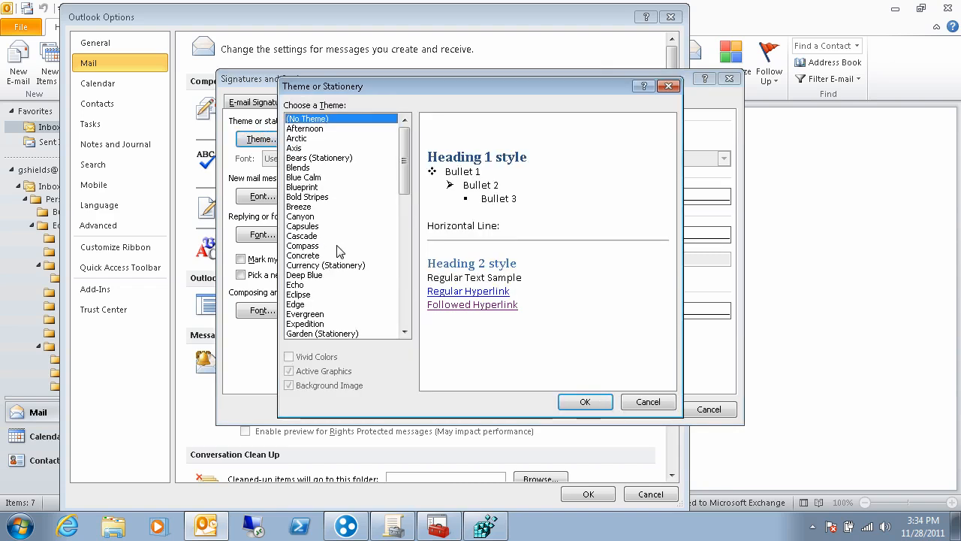
pyautogui.moveTo(398, 184); pyautogui.dragTo(395, 259)
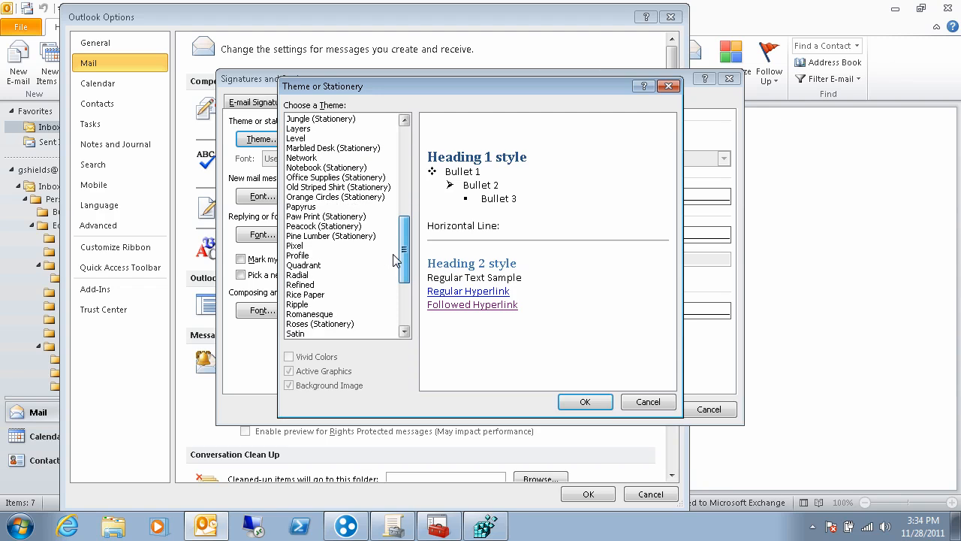
pyautogui.scroll(10, 374, 256)
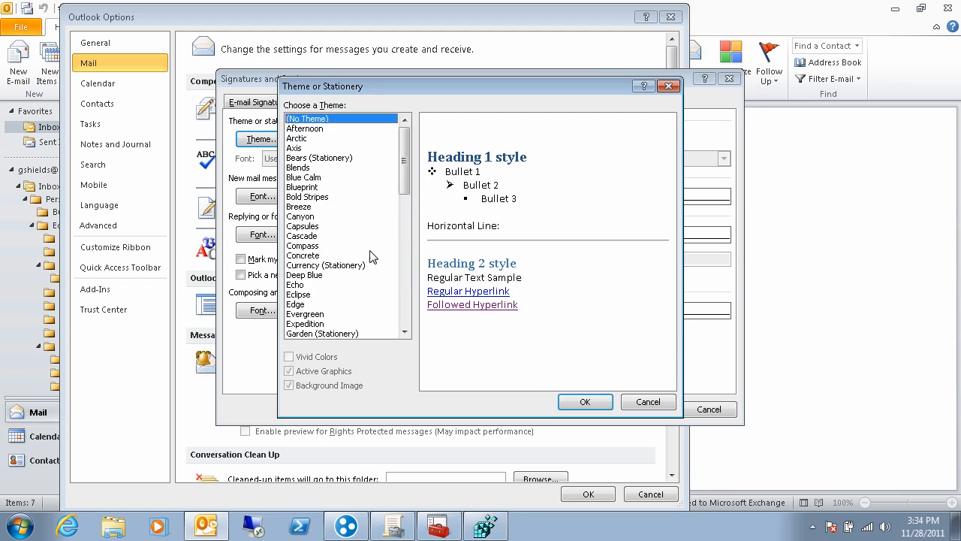
pyautogui.moveTo(405, 192); pyautogui.dragTo(410, 272)
pyautogui.click(323, 228)
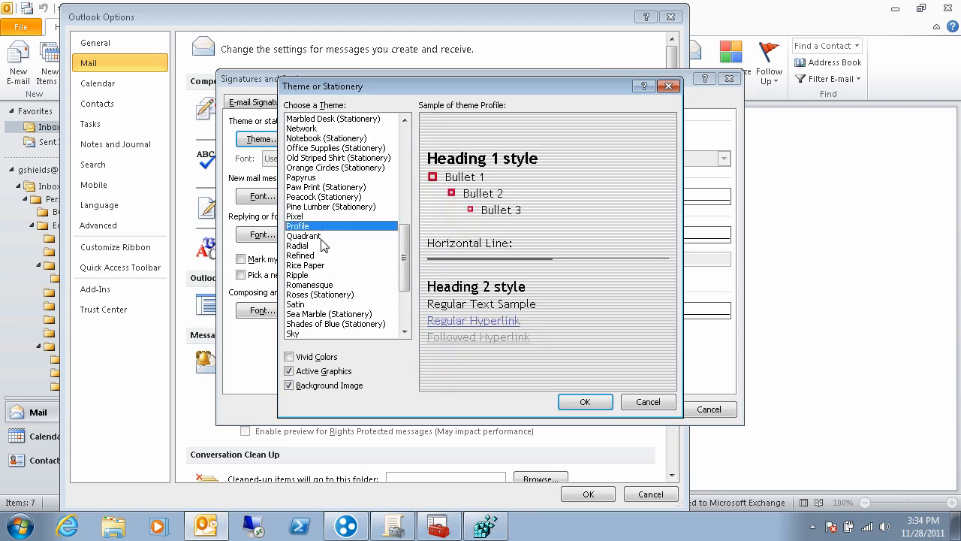
pyautogui.click(323, 239)
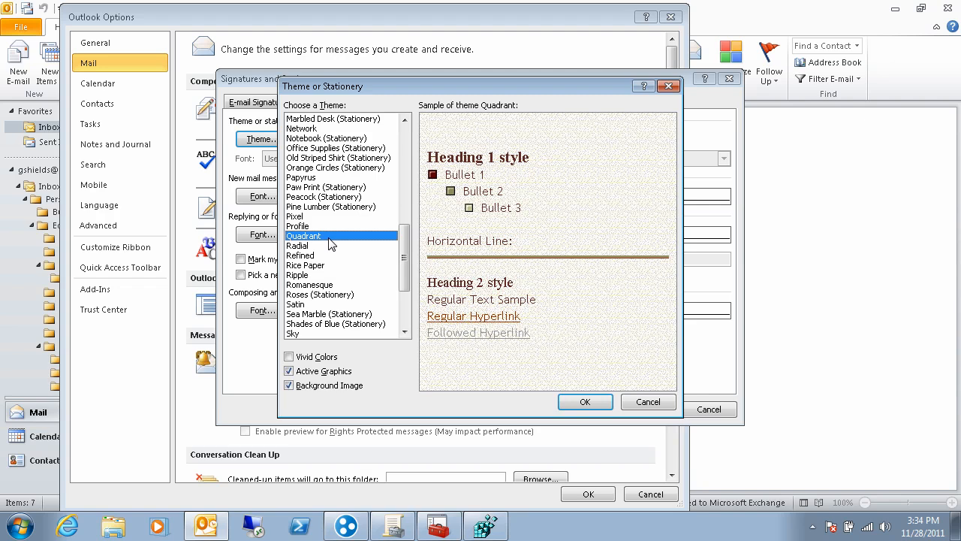
# Step: View the Registry preferences in Group Policy Management Editor, and examine the MarkCommentsWith value under MailSettings in Registry Editor
pyautogui.click(440, 526)
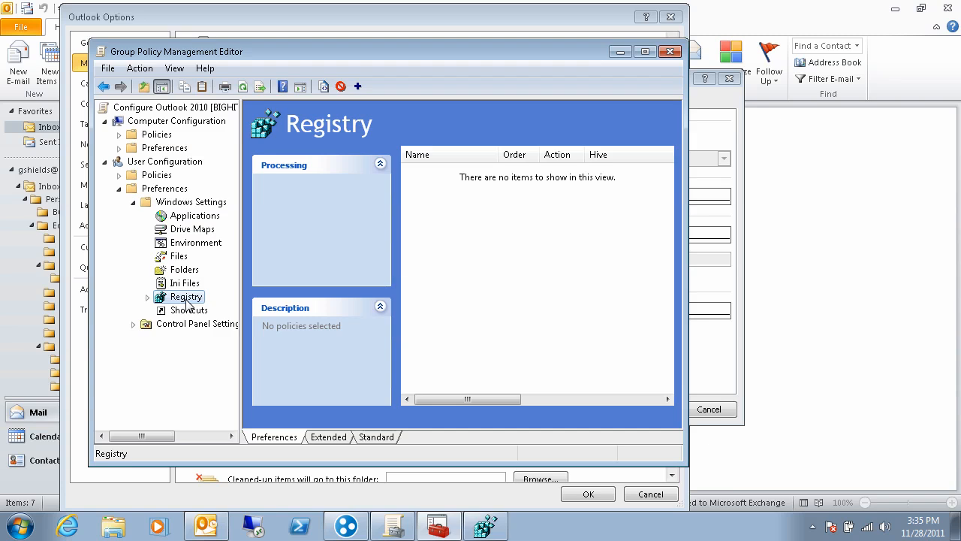
pyautogui.click(620, 52)
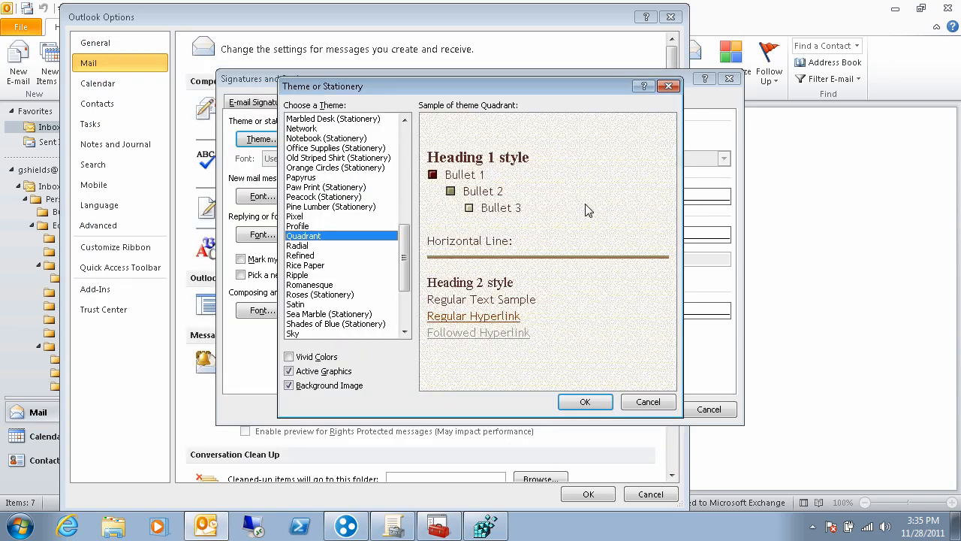
pyautogui.click(496, 529)
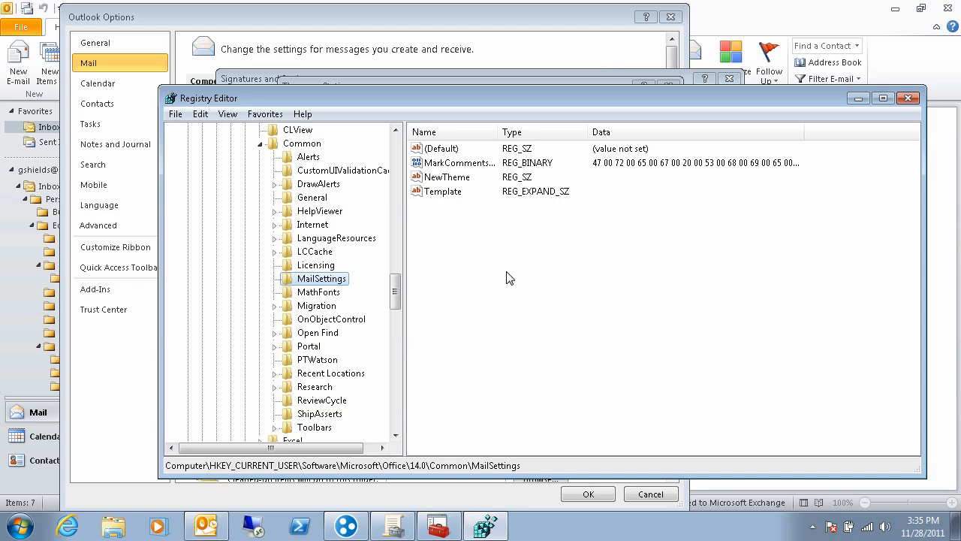
pyautogui.doubleClick(461, 166)
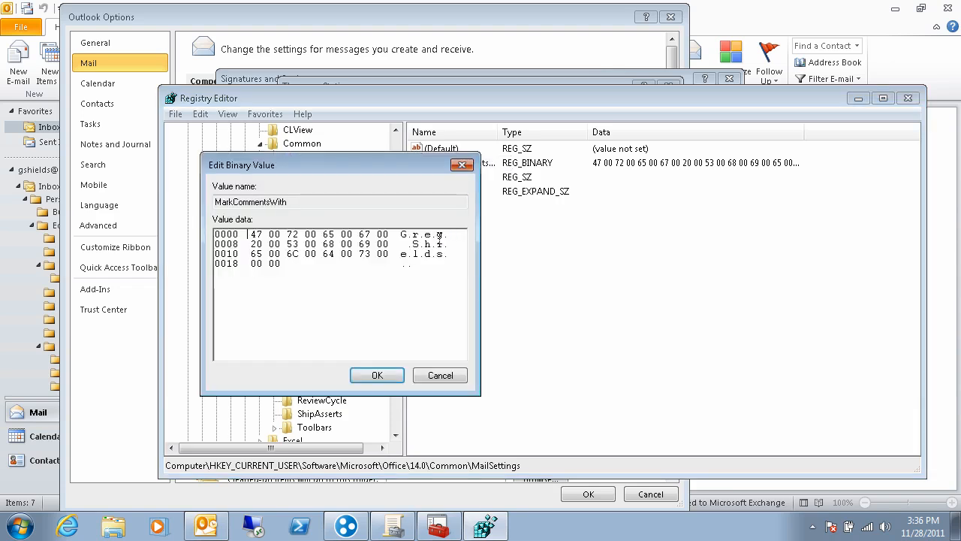
pyautogui.click(441, 375)
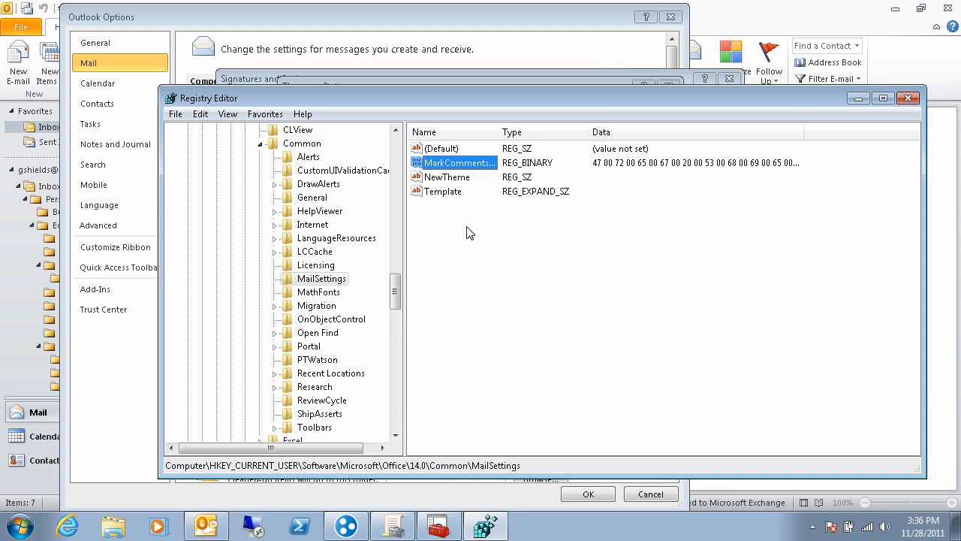
pyautogui.click(530, 26)
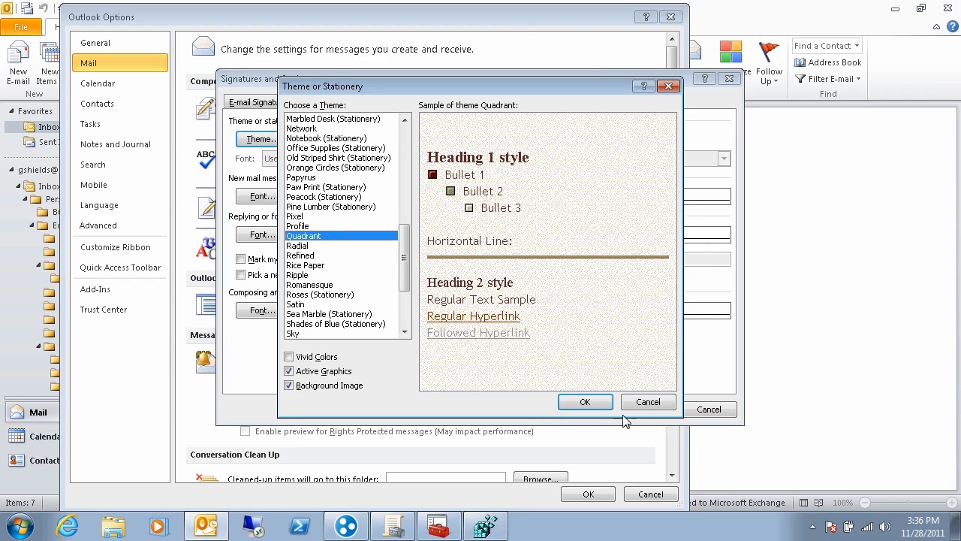
# Step: Apply the Quadrant theme and set the font for plain text messages to Californian FB, saving the stationery settings
pyautogui.click(580, 401)
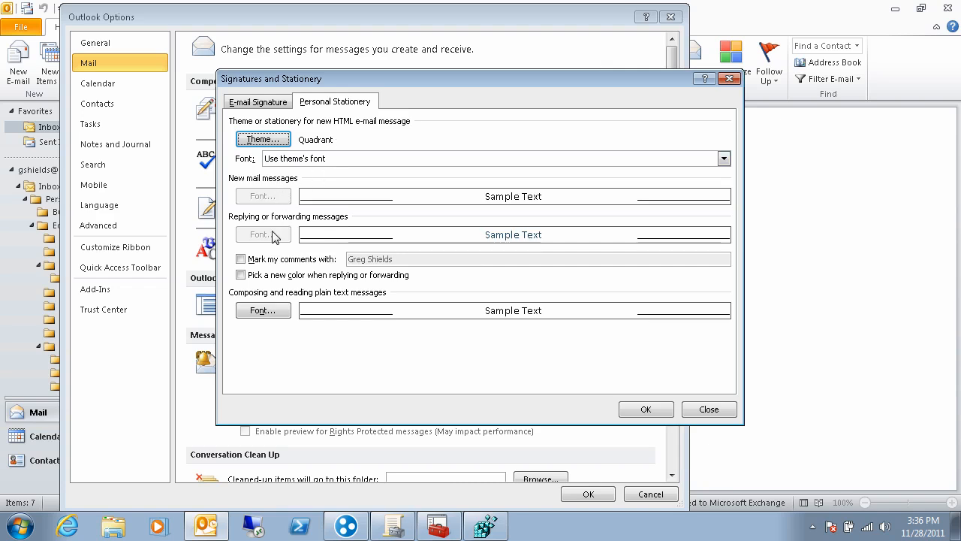
pyautogui.click(264, 310)
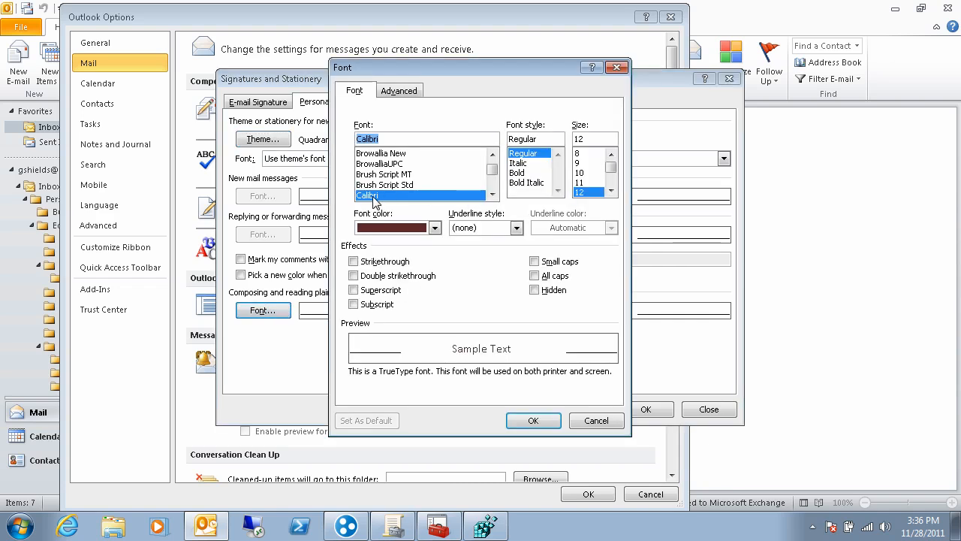
pyautogui.click(494, 194)
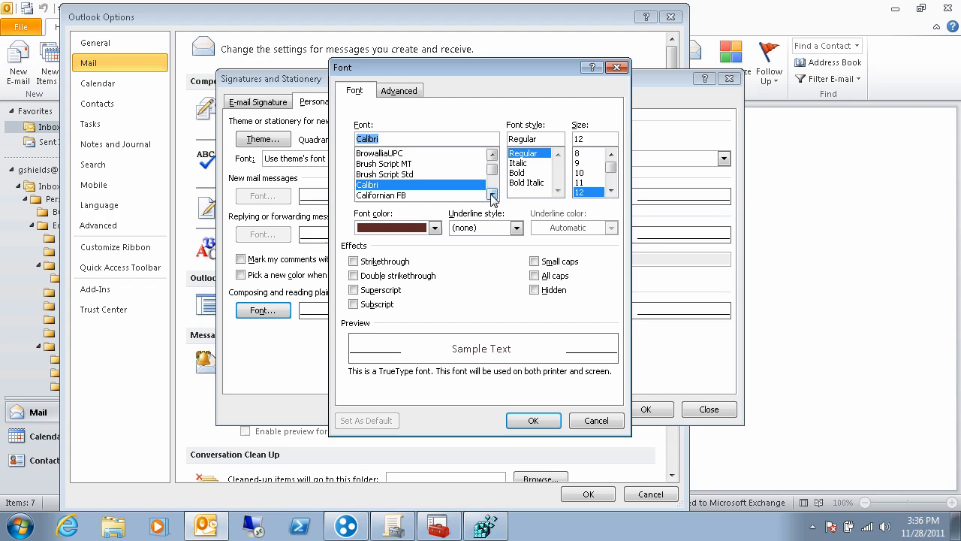
pyautogui.click(377, 196)
pyautogui.click(525, 419)
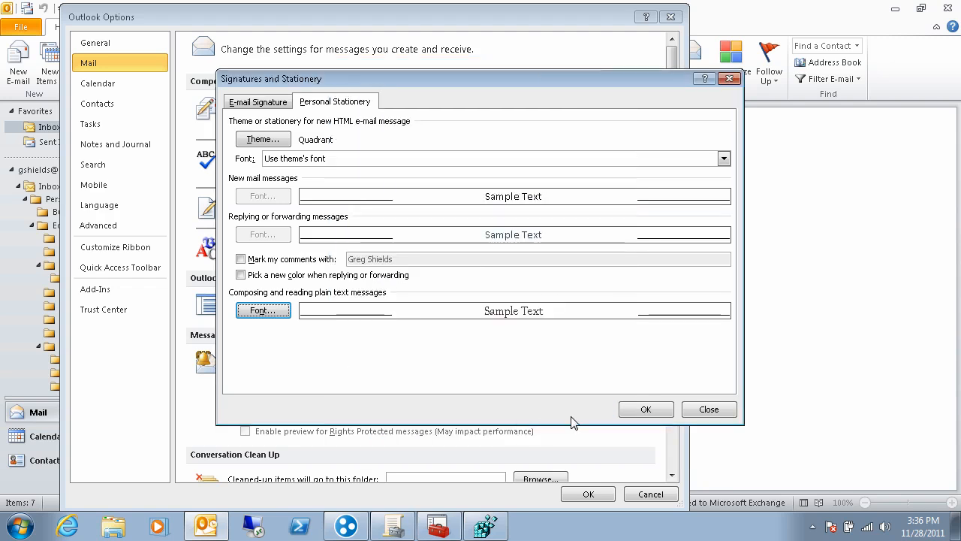
pyautogui.click(640, 410)
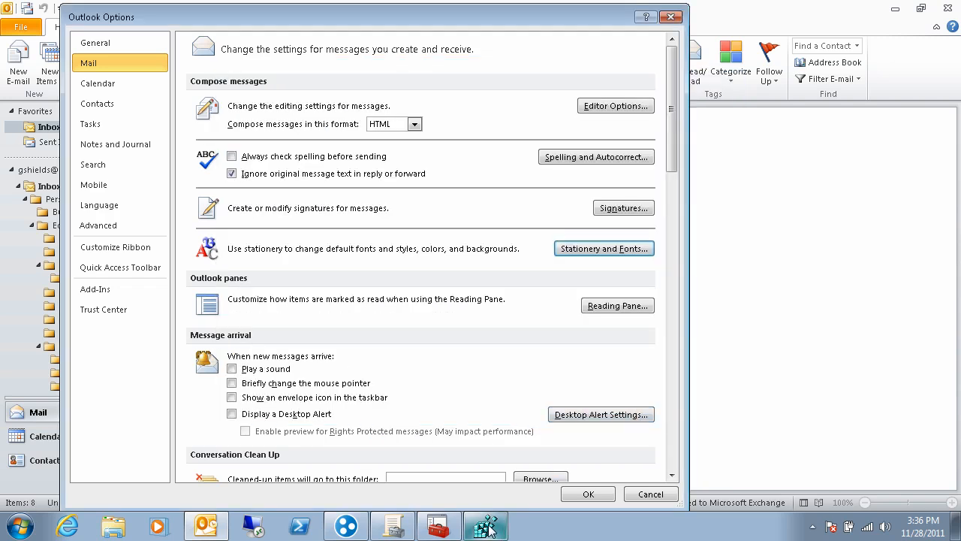
# Step: Switch to Registry Editor, refresh the MailSettings key and examine the data of the TextFontComplex value
pyautogui.click(494, 526)
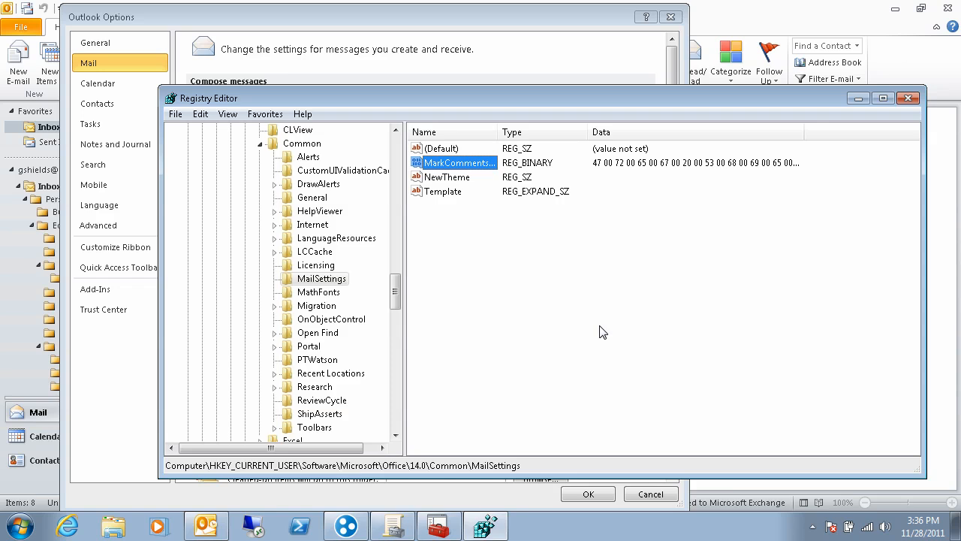
pyautogui.press('F5')
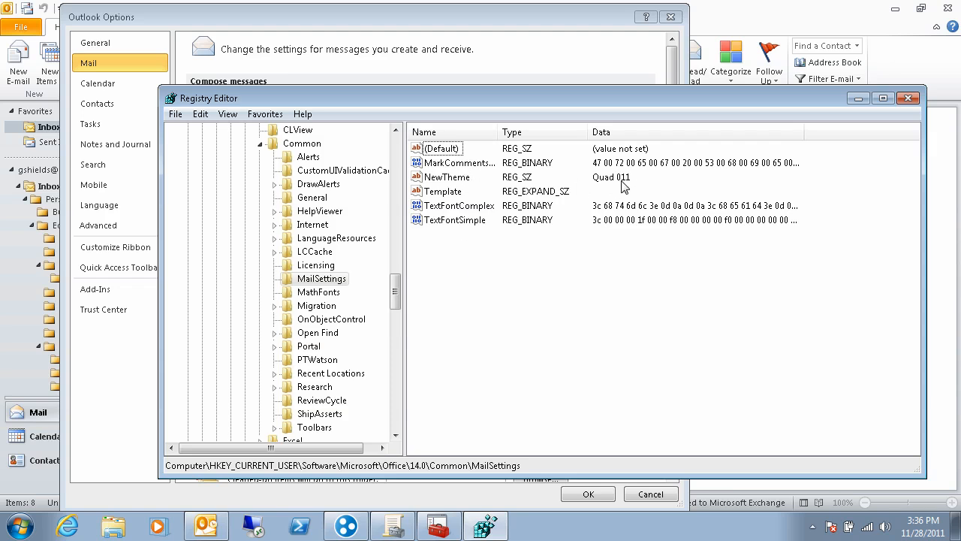
pyautogui.doubleClick(472, 207)
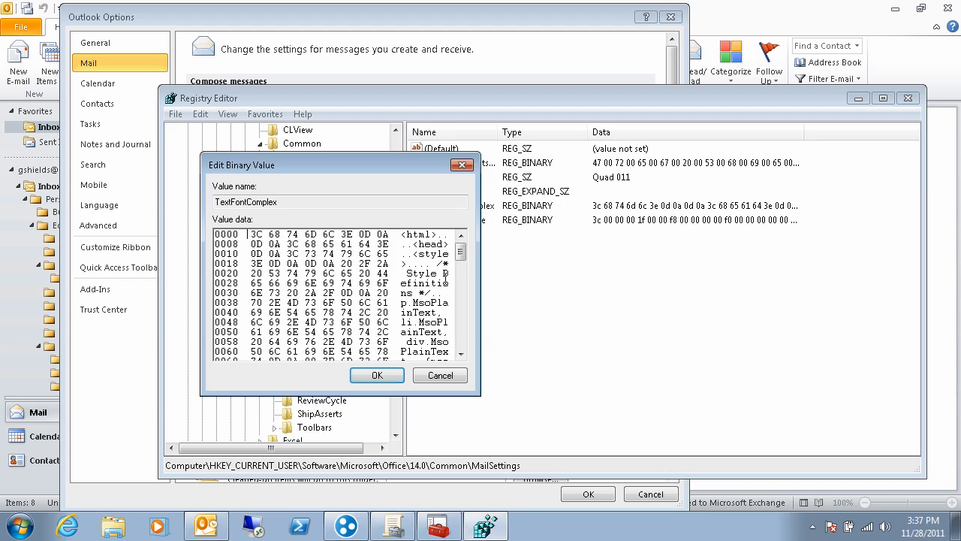
pyautogui.moveTo(461, 254); pyautogui.dragTo(465, 297)
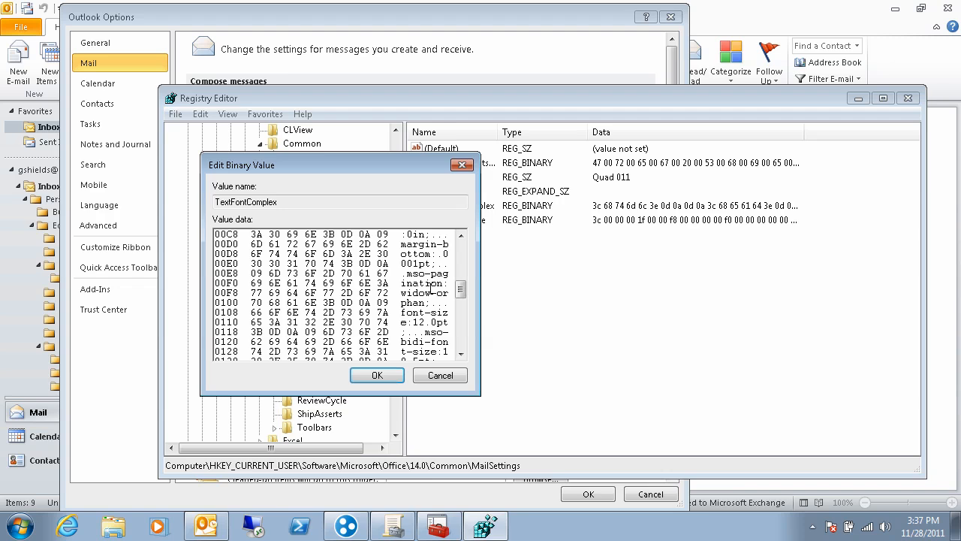
pyautogui.click(441, 376)
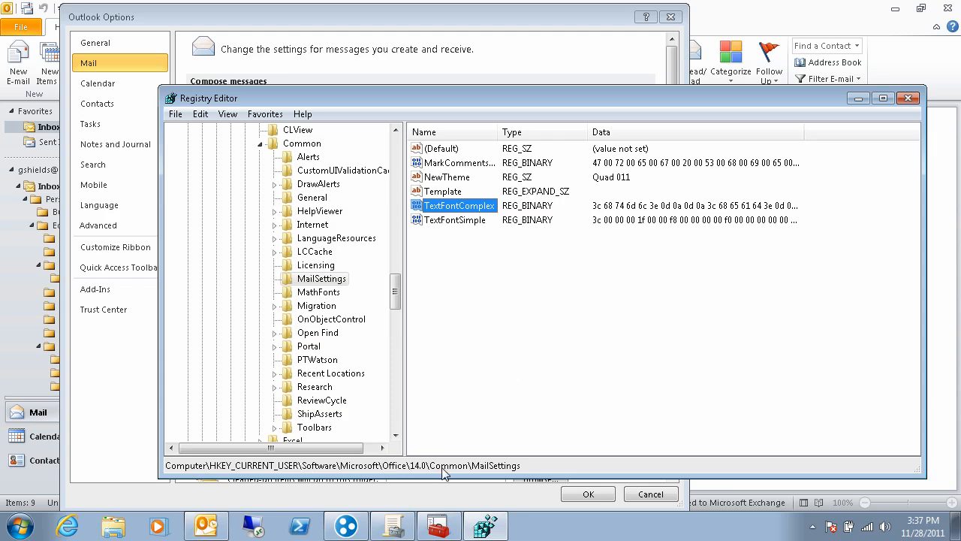
# Step: Switch to Group Policy Management Editor and create a new registry item under the user Windows Settings preferences
pyautogui.click(440, 526)
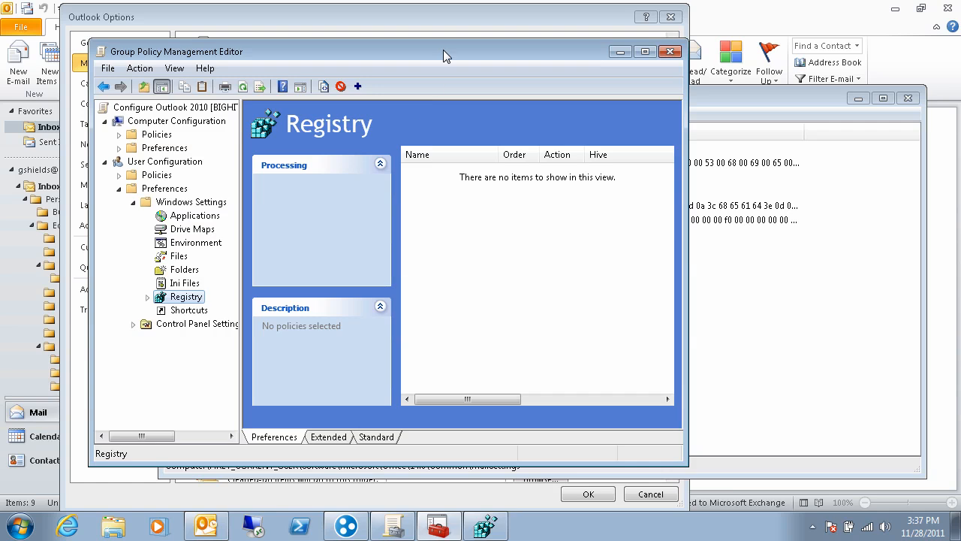
pyautogui.rightClick(182, 297)
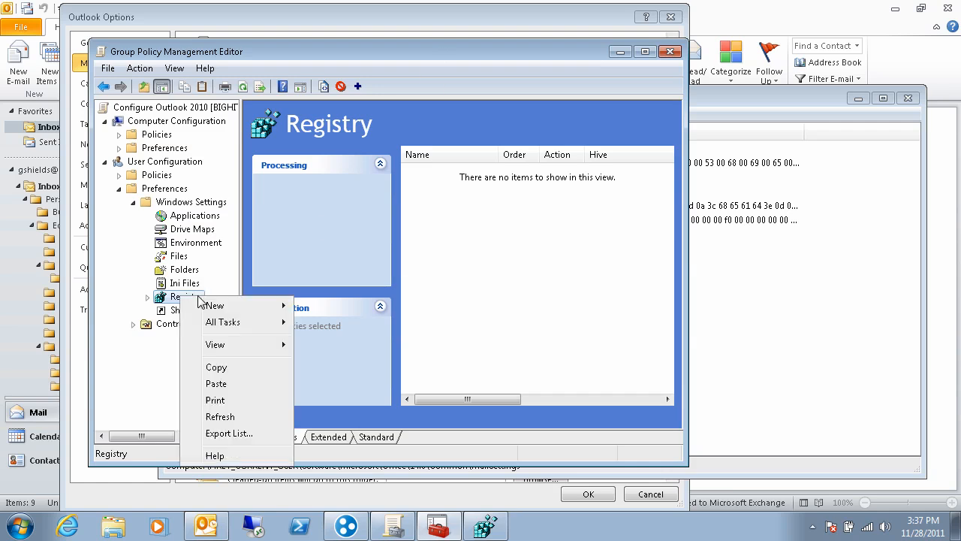
pyautogui.moveTo(243, 306)
pyautogui.click(323, 306)
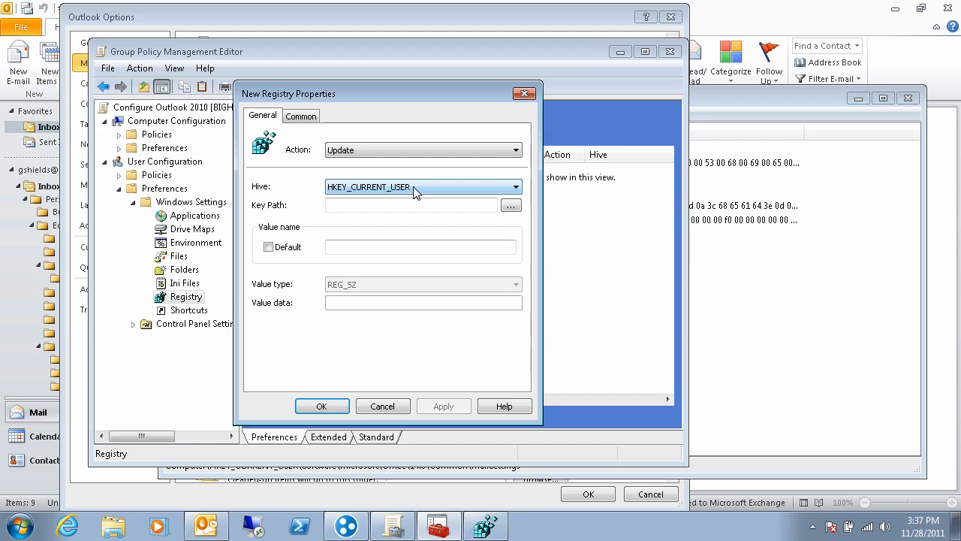
# Step: Browse for the item's key path and expand HKEY_CURRENT_USER\Software\Microsoft
pyautogui.click(512, 206)
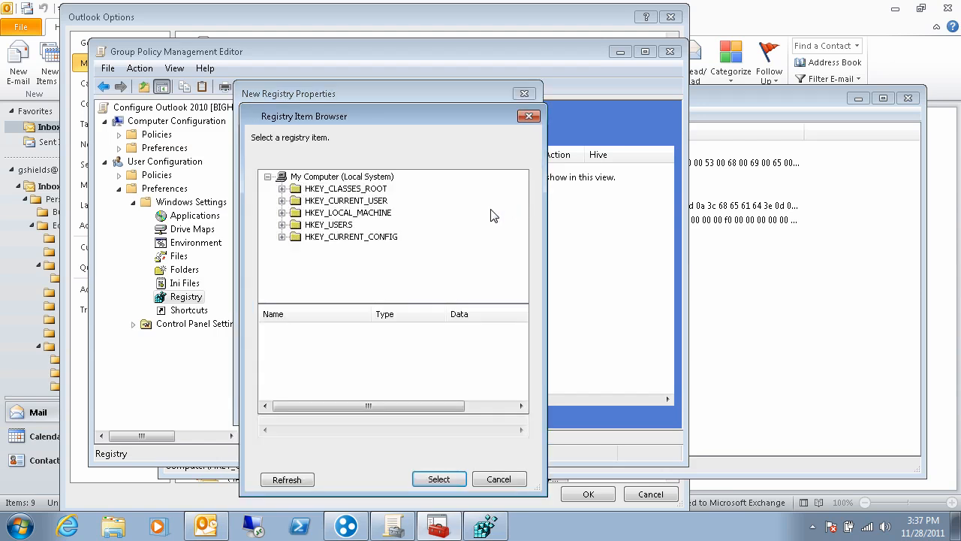
pyautogui.click(281, 201)
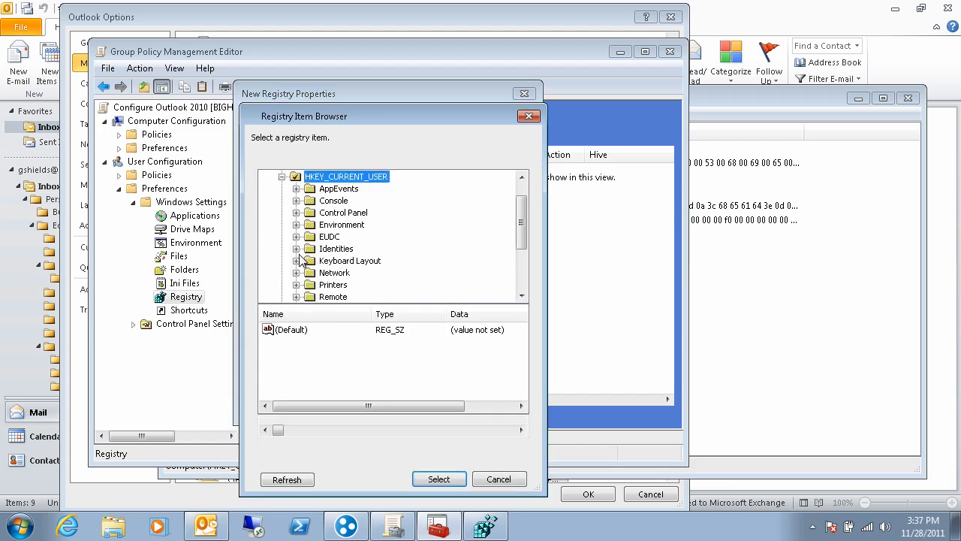
pyautogui.click(522, 296)
pyautogui.click(522, 296)
pyautogui.click(522, 296)
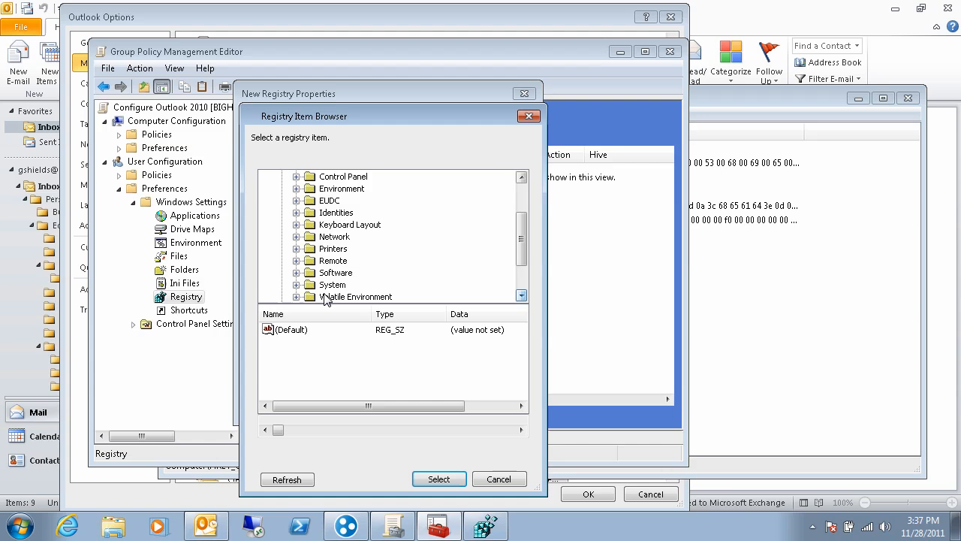
pyautogui.doubleClick(310, 274)
pyautogui.click(521, 276)
pyautogui.click(522, 276)
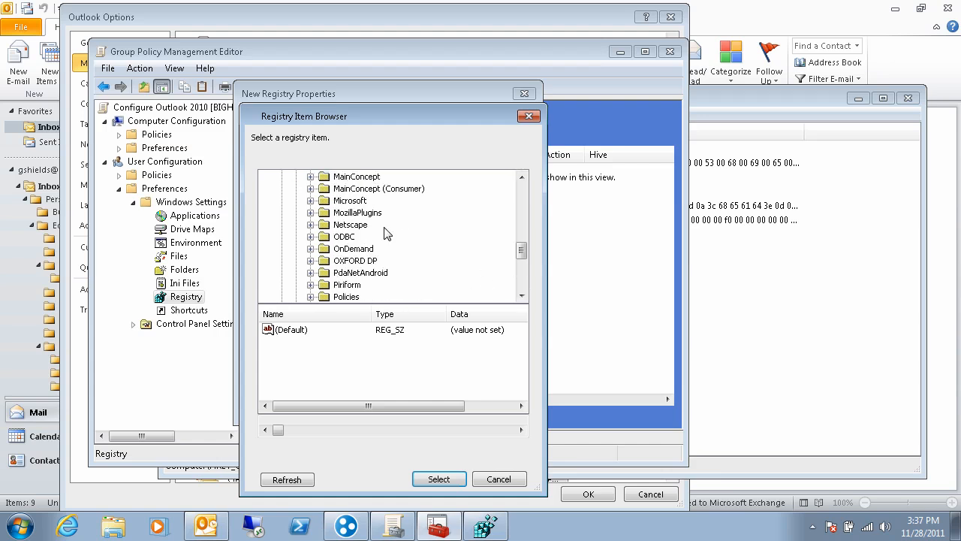
pyautogui.click(311, 200)
# Step: Within the Microsoft key, navigate to Office\14.0\Common and select the MailSettings key
pyautogui.click(516, 280)
pyautogui.click(517, 275)
pyautogui.click(517, 275)
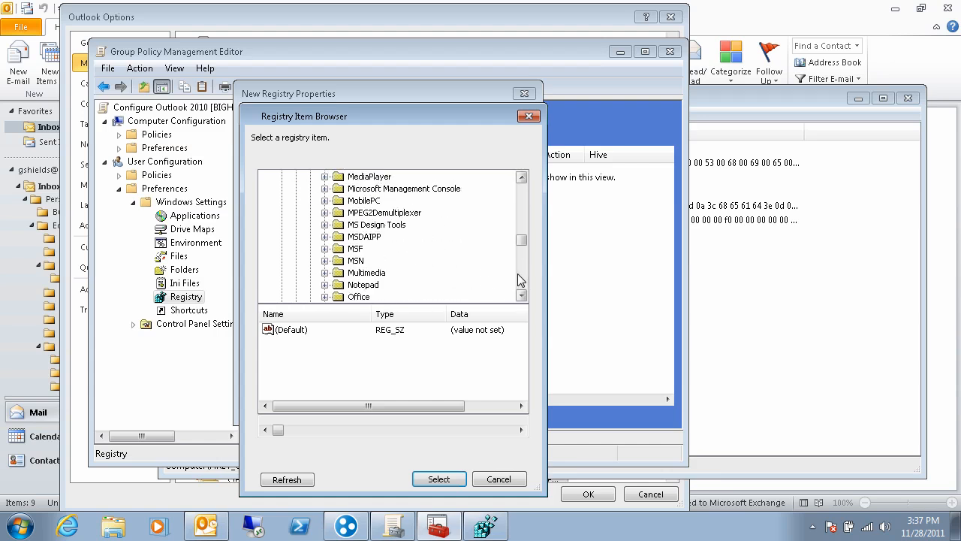
pyautogui.doubleClick(332, 297)
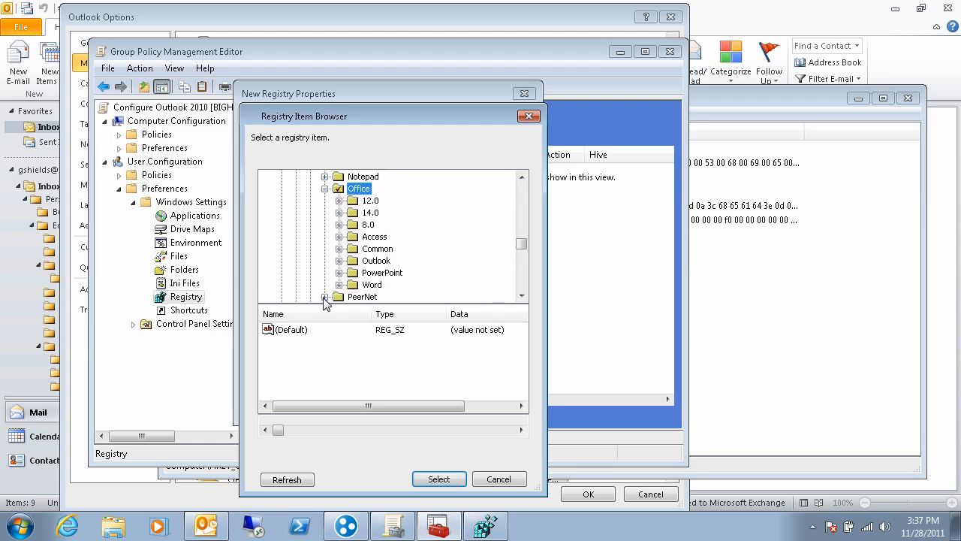
pyautogui.doubleClick(342, 214)
pyautogui.doubleClick(353, 214)
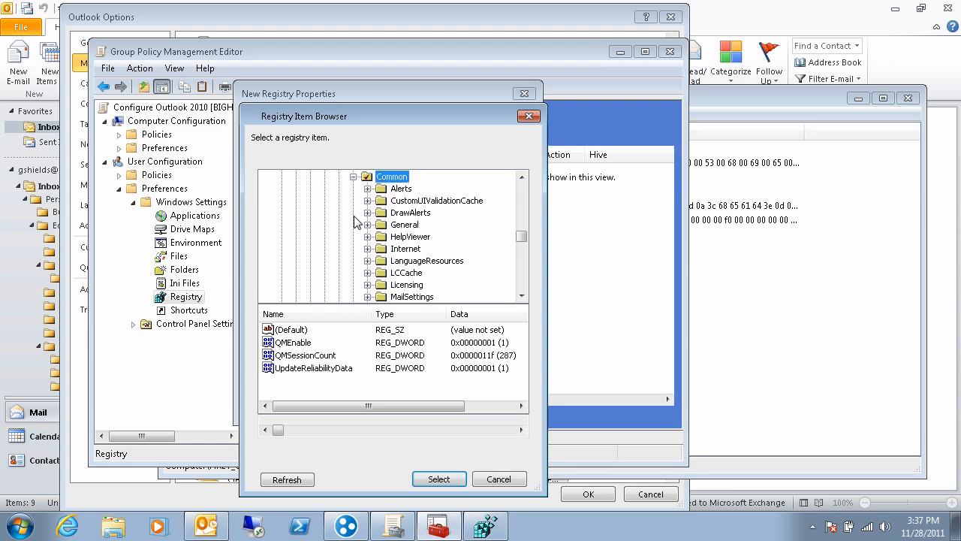
pyautogui.click(415, 297)
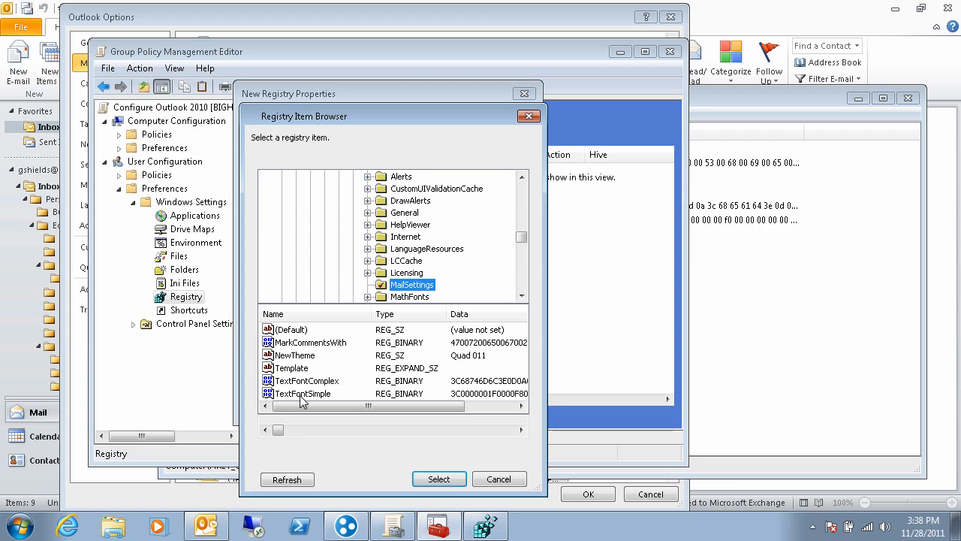
# Step: Choose the NewTheme value for the registry item and save the item with the Update action
pyautogui.click(301, 357)
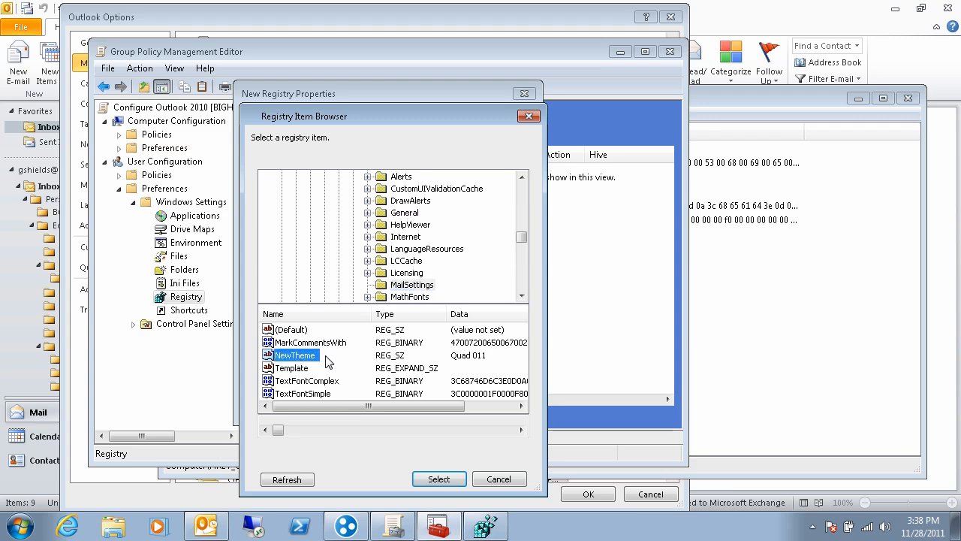
pyautogui.click(440, 480)
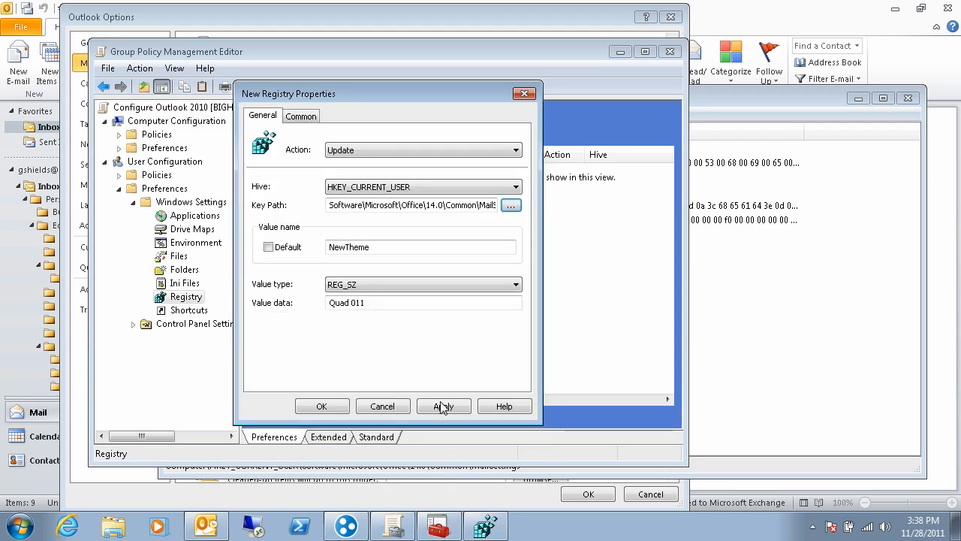
pyautogui.click(337, 406)
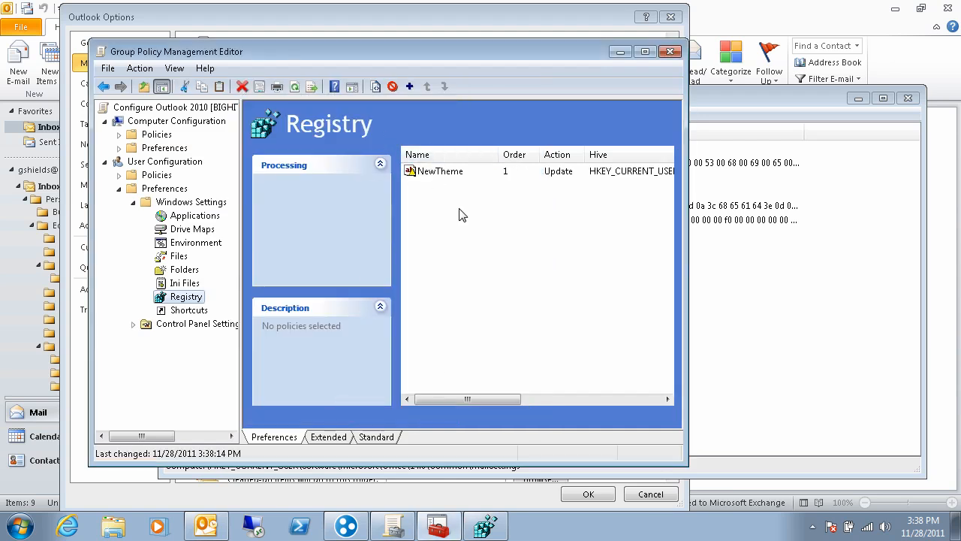